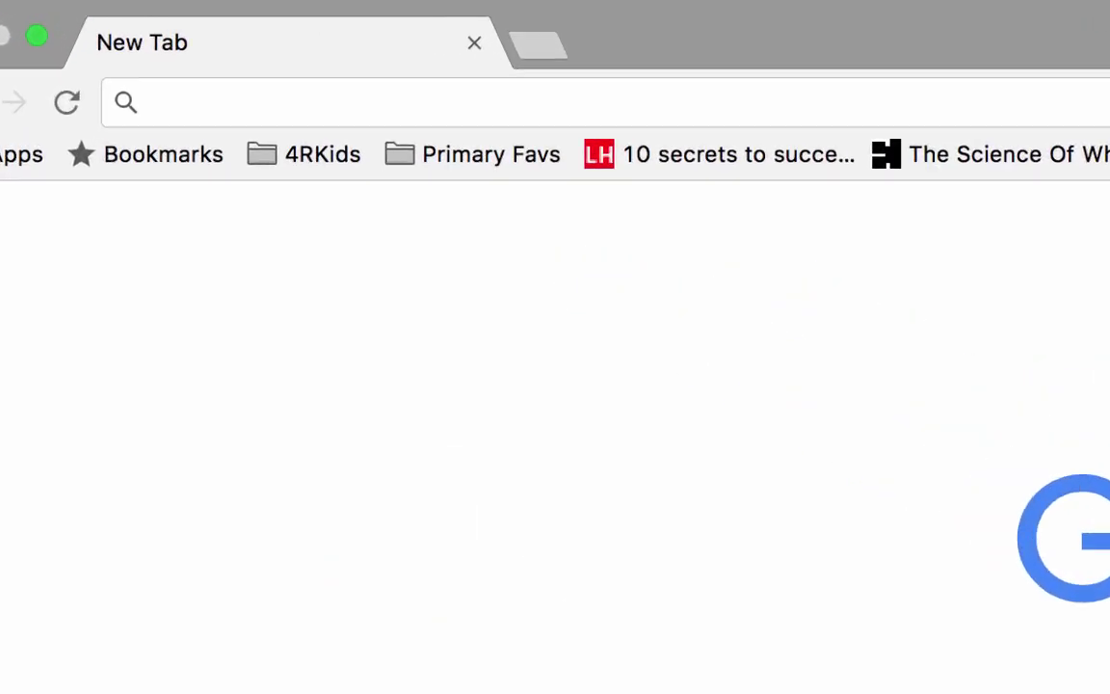
Step: Open the website nationallifegroup.com
click(91, 42)
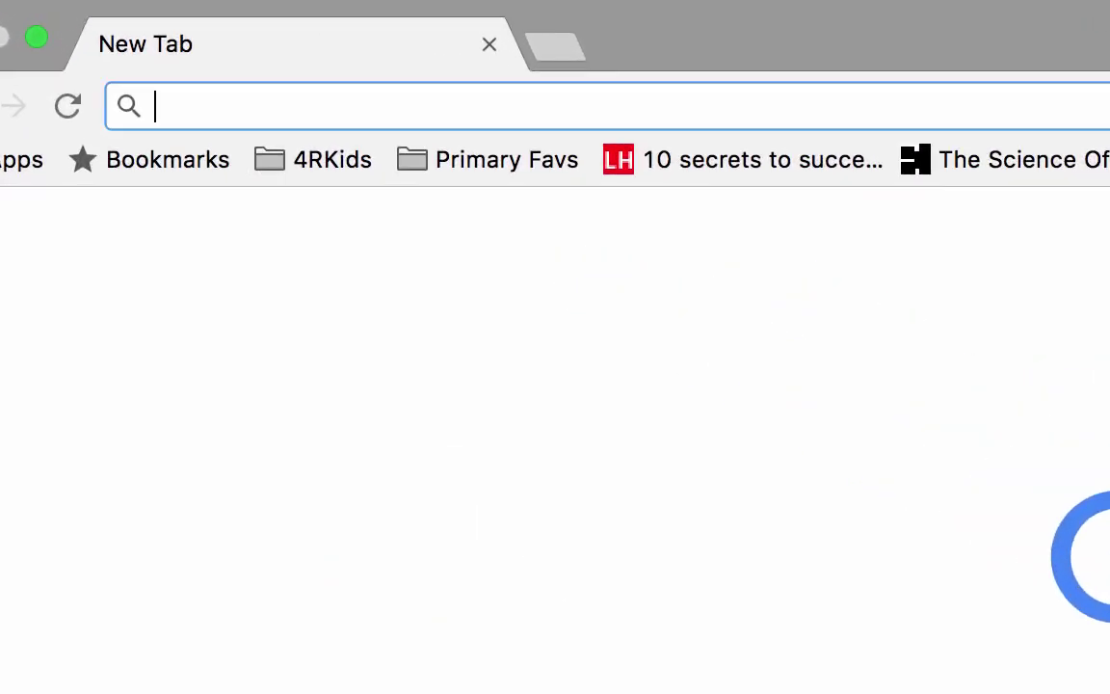
text(nationallifegroup.com)
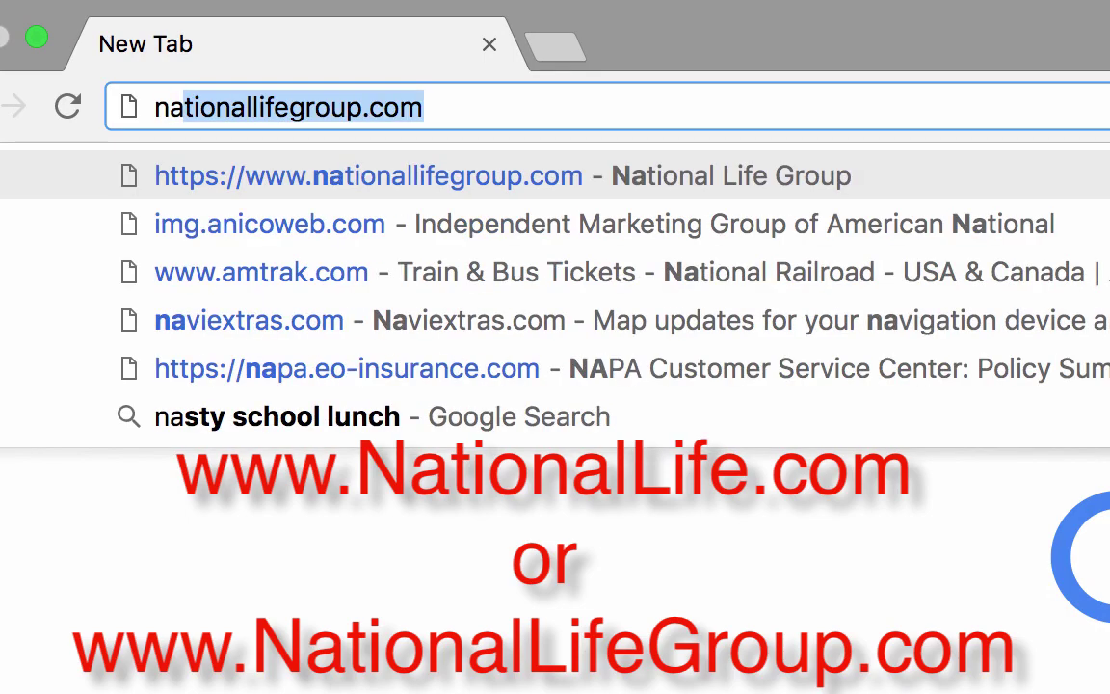
key(Return)
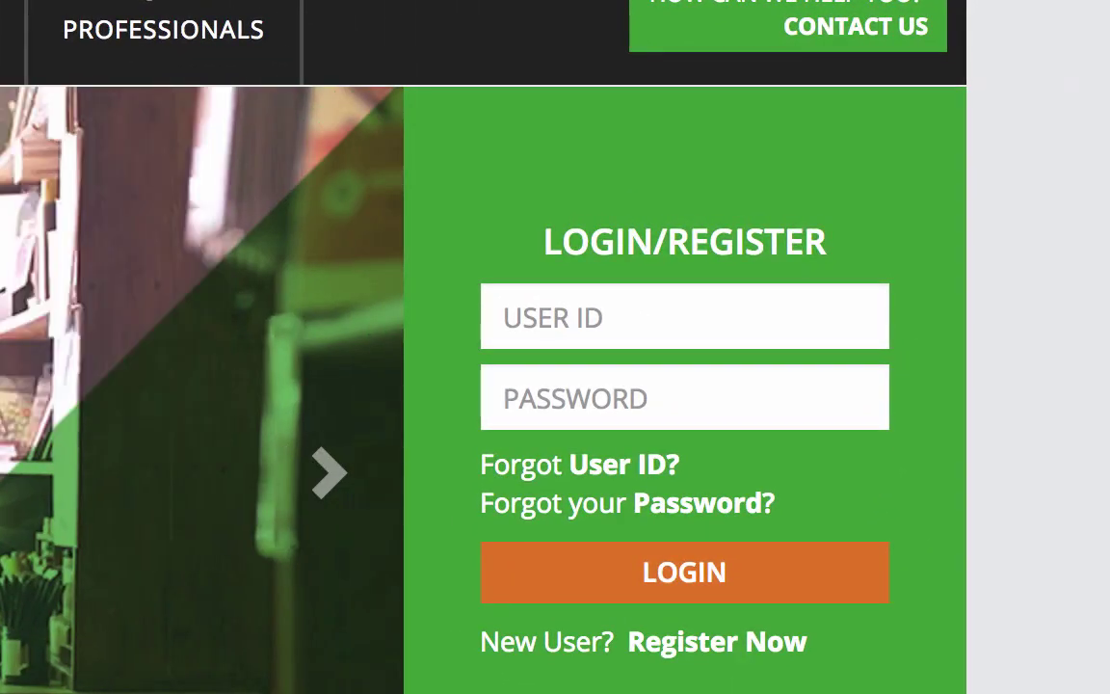
Step: Log in to the National Life Group site with the agent's user ID and password
click(684, 316)
click(564, 372)
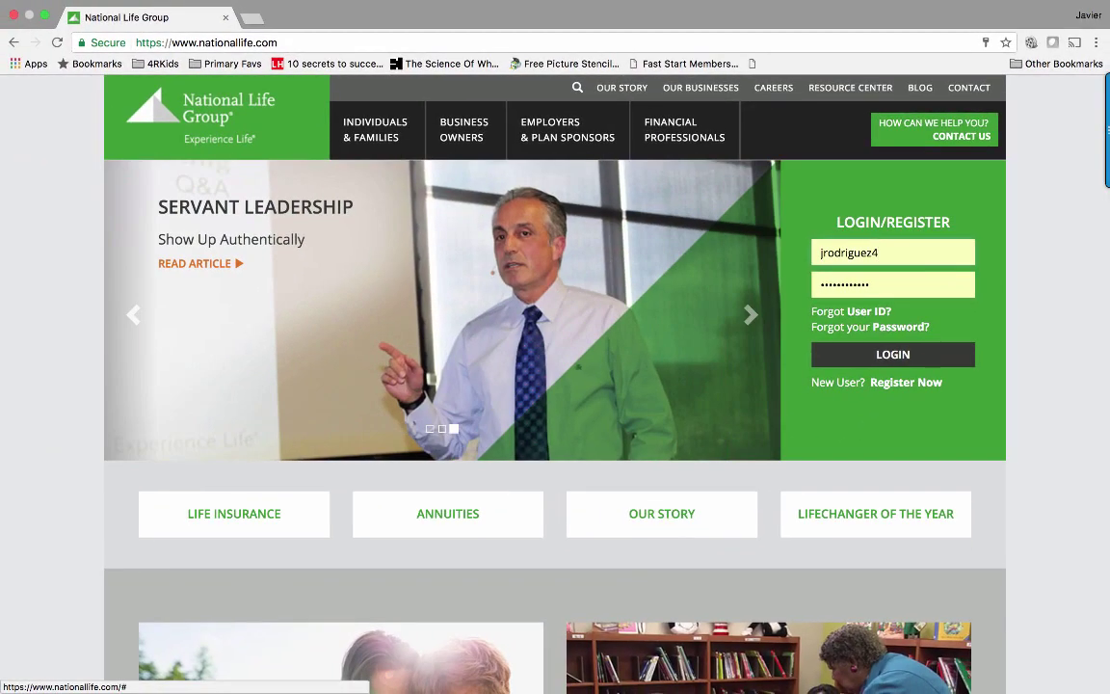
key(Return)
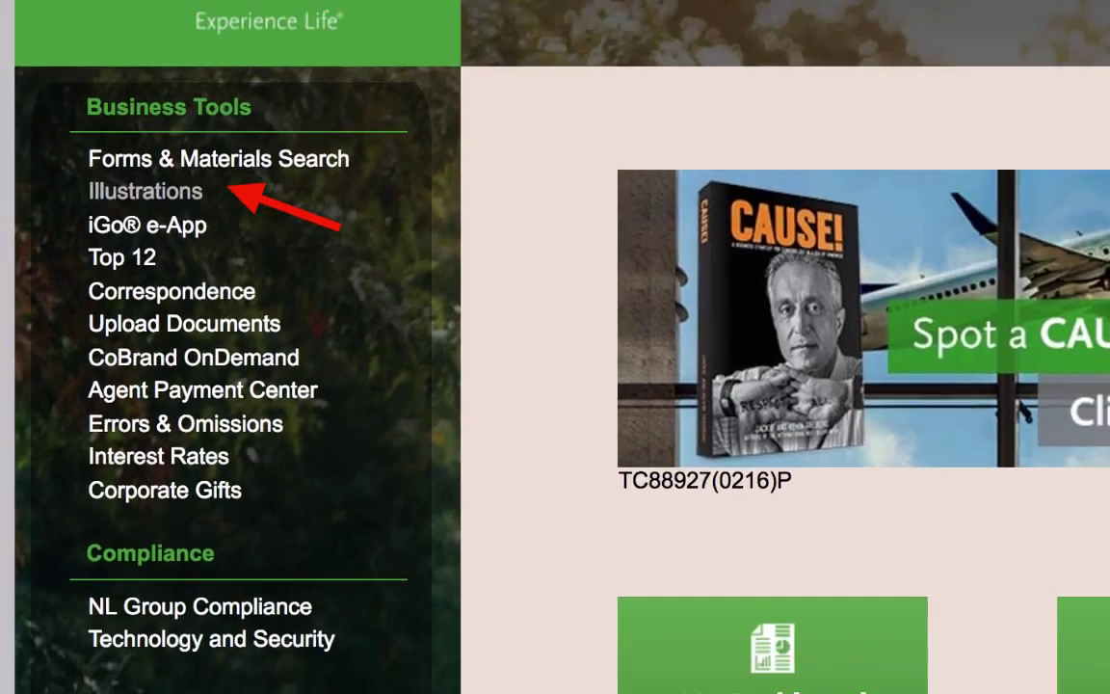
Step: Start a new illustration in the Illustrations business tool for the FlexLife II indexed universal life product
click(150, 180)
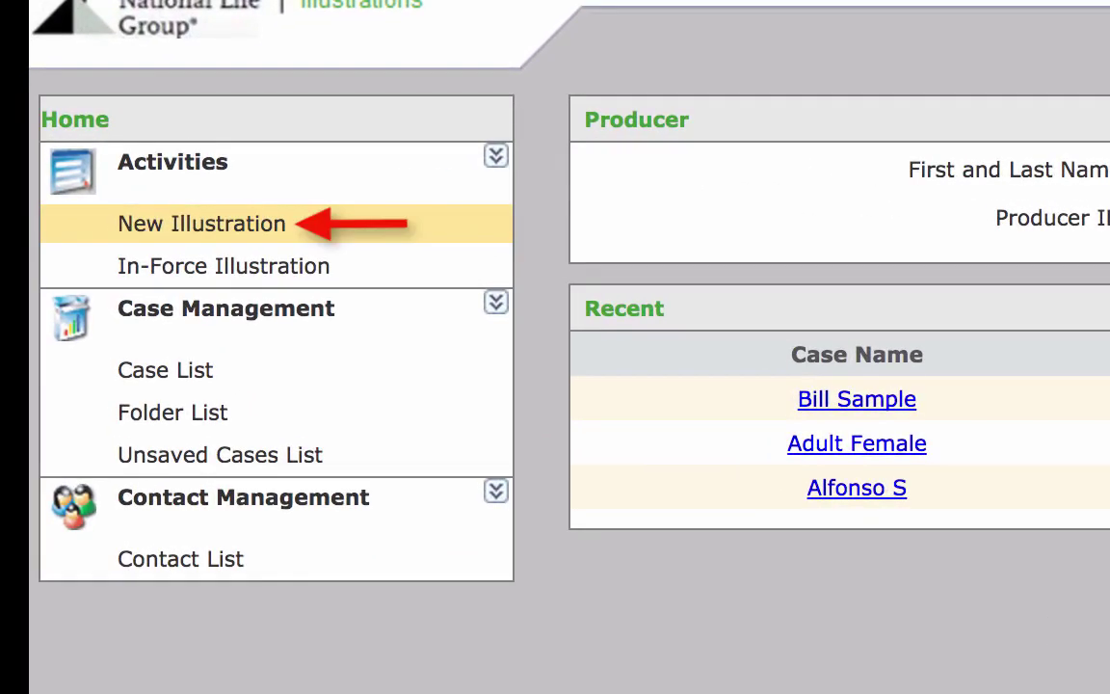
click(202, 223)
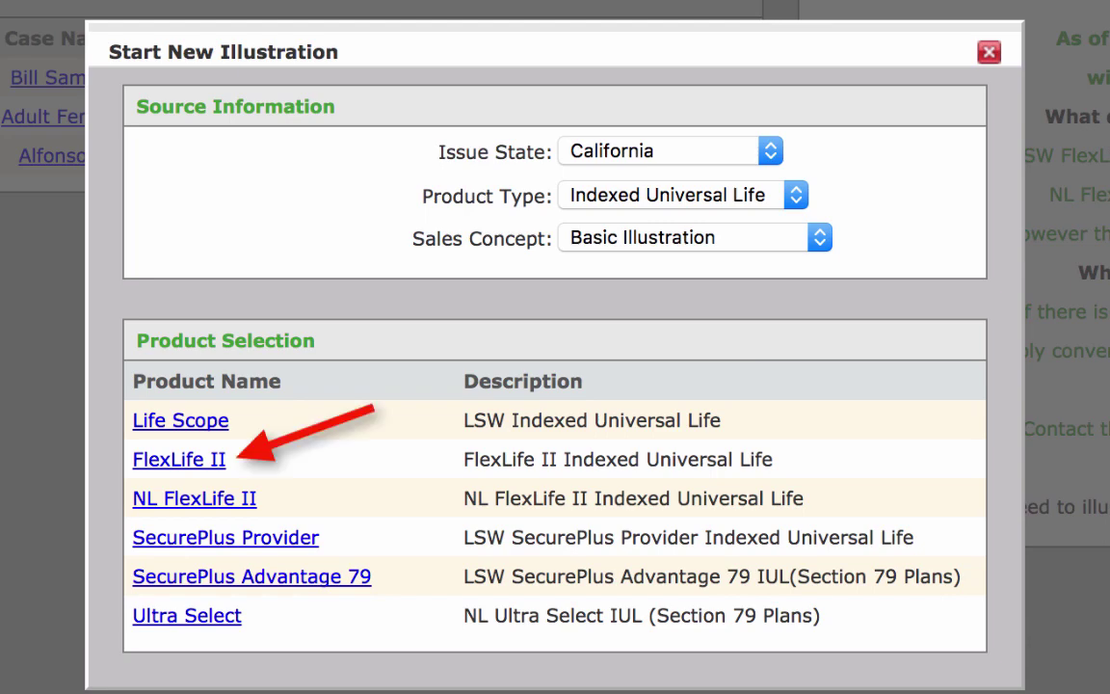
click(179, 459)
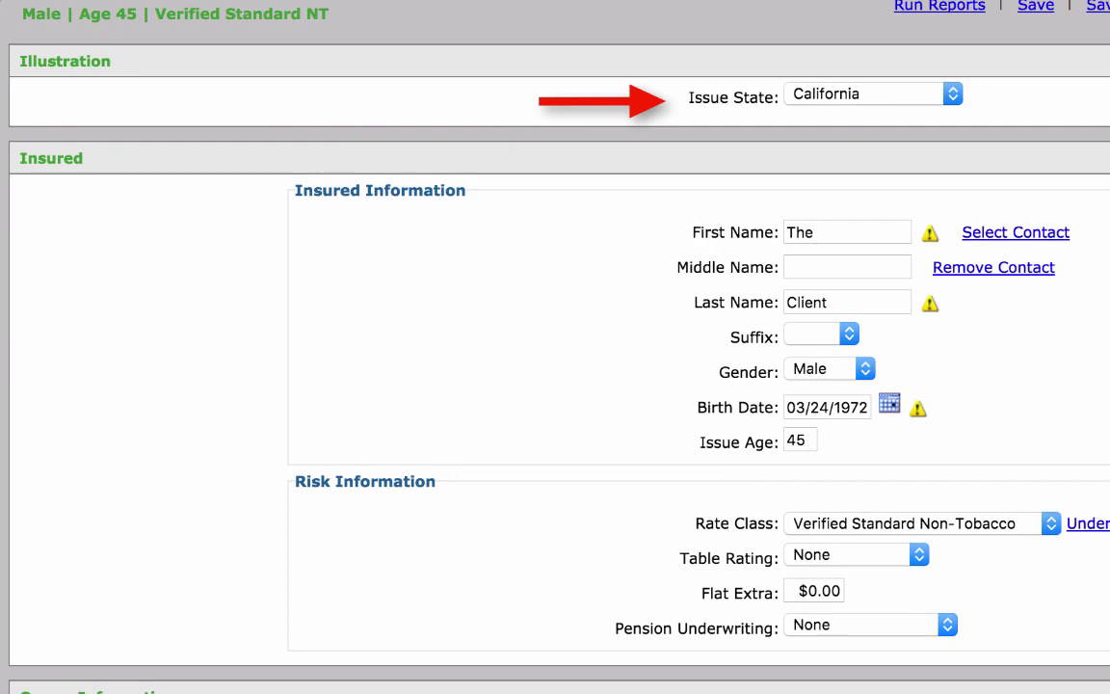
Step: Enter the client's first and last name in the Insured Information section
double_click(800, 232)
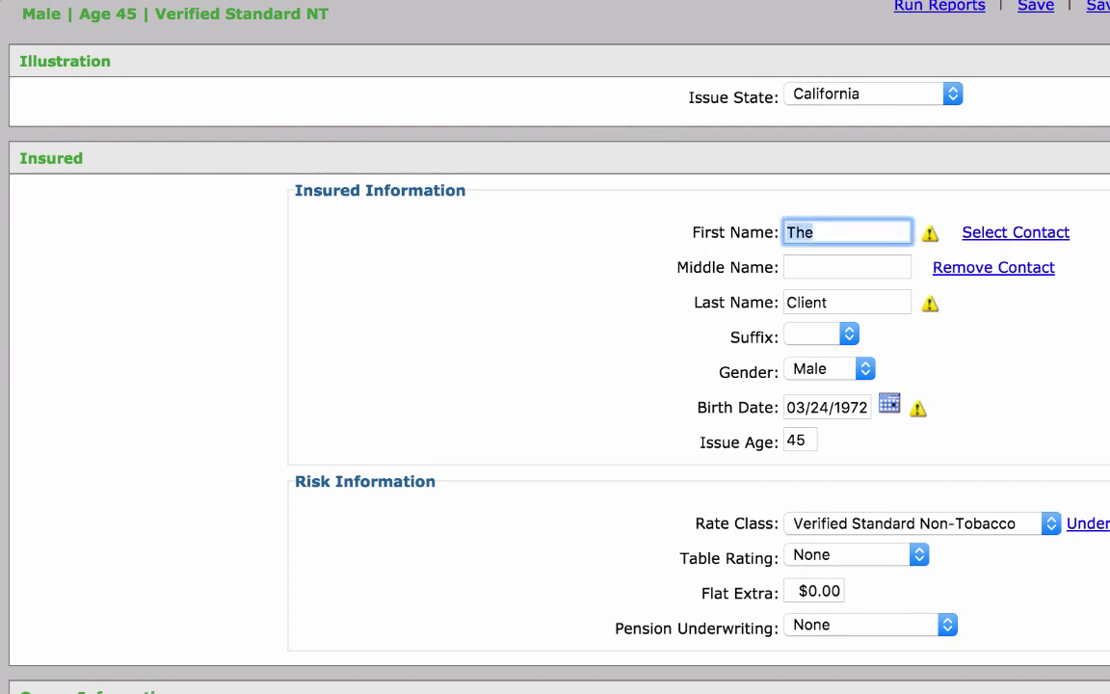
text(Joe)
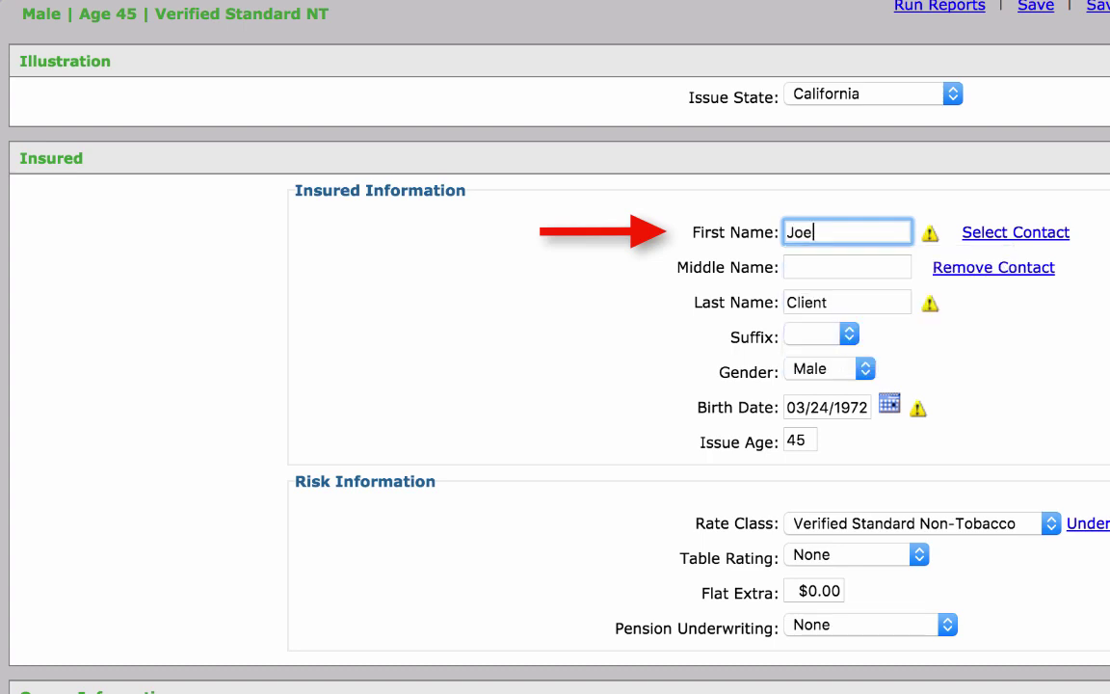
key(Tab)
key(Tab)
text(Smith)
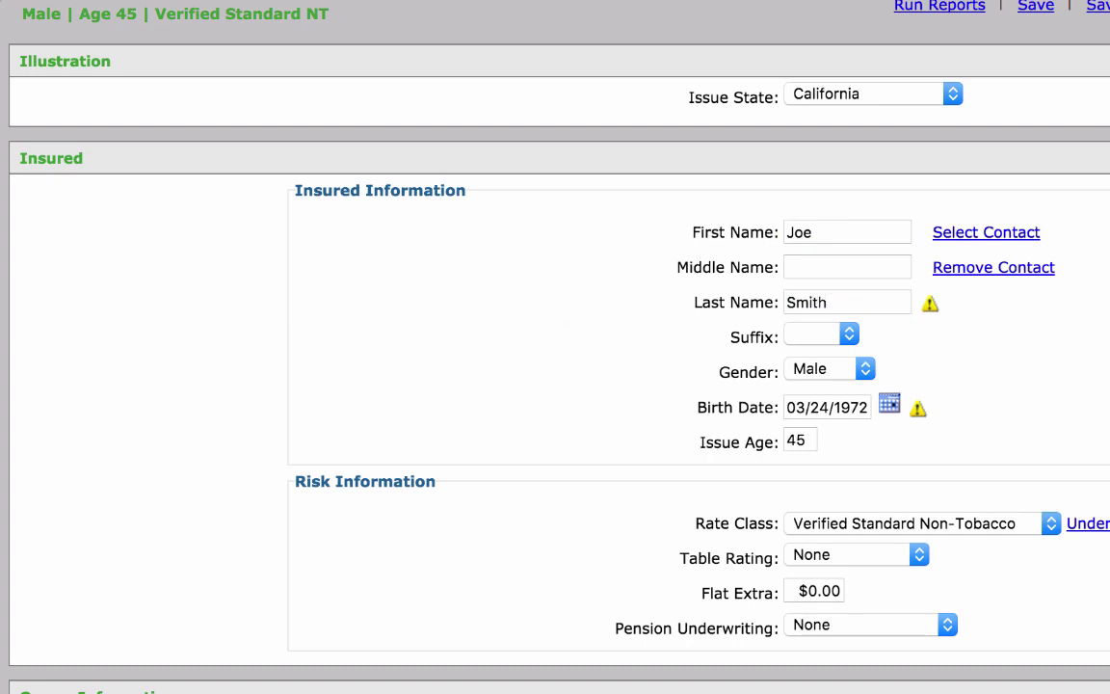
key(Tab)
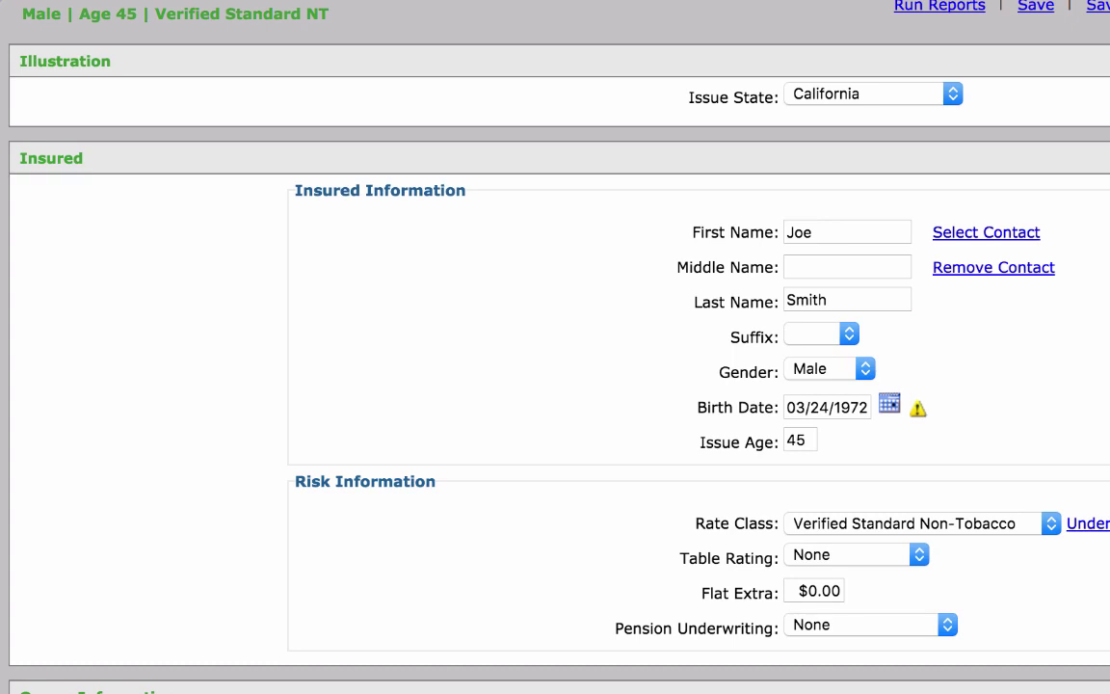
Step: Replace the insured's default birth date with the client's date of birth
key(Tab)
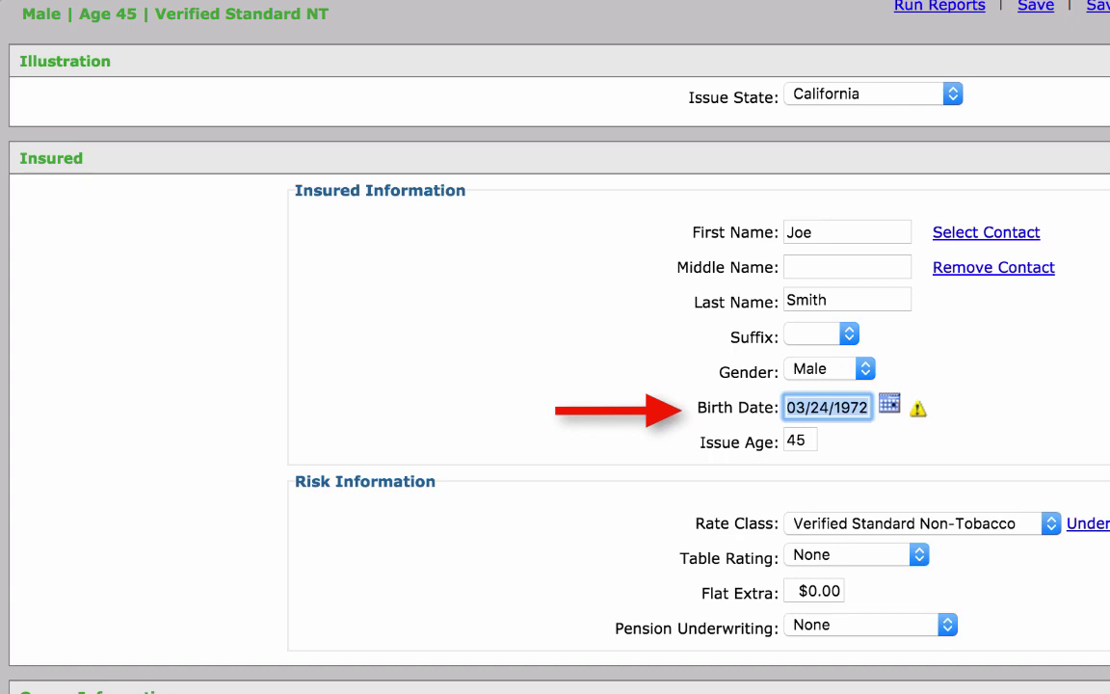
text(03)
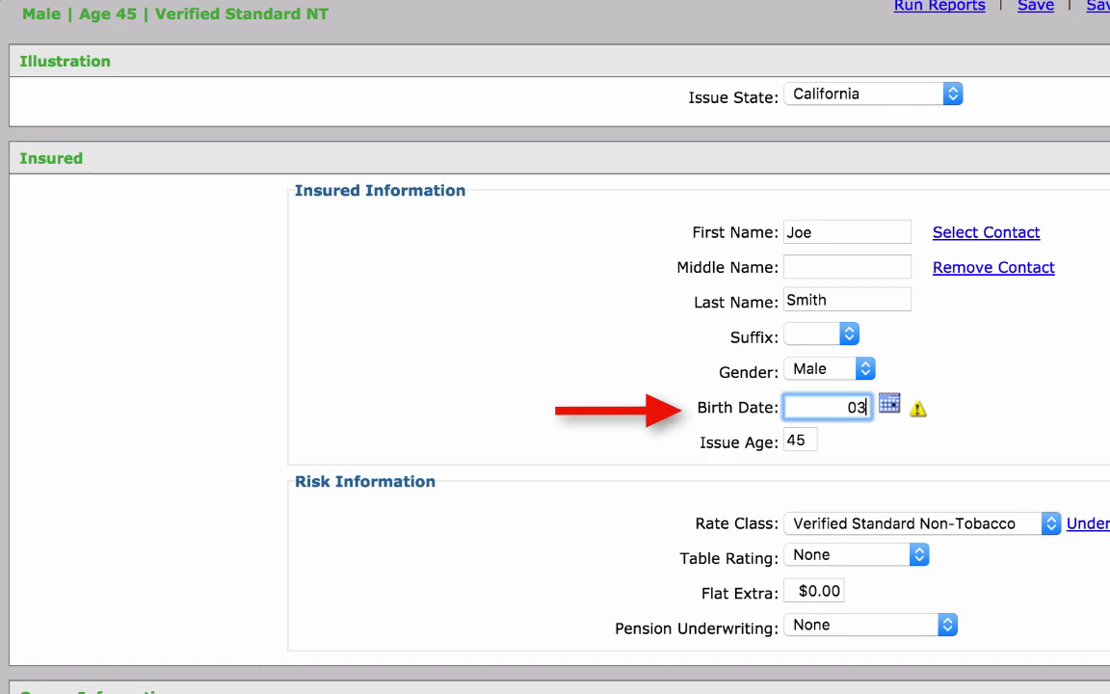
text(/01/1982)
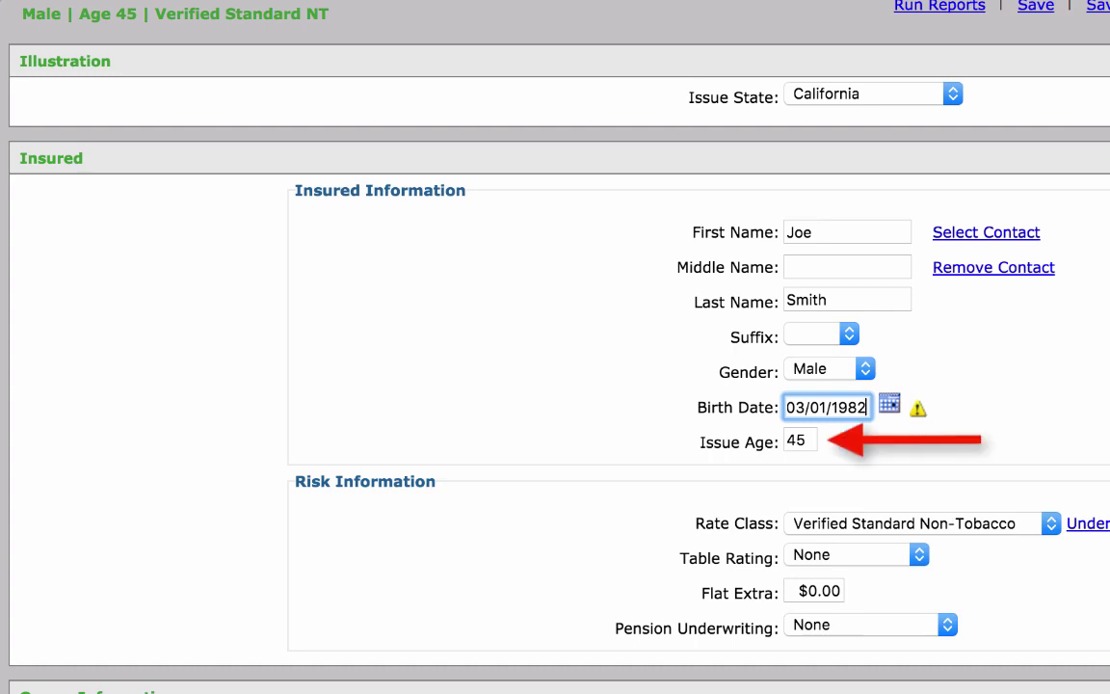
key(Tab)
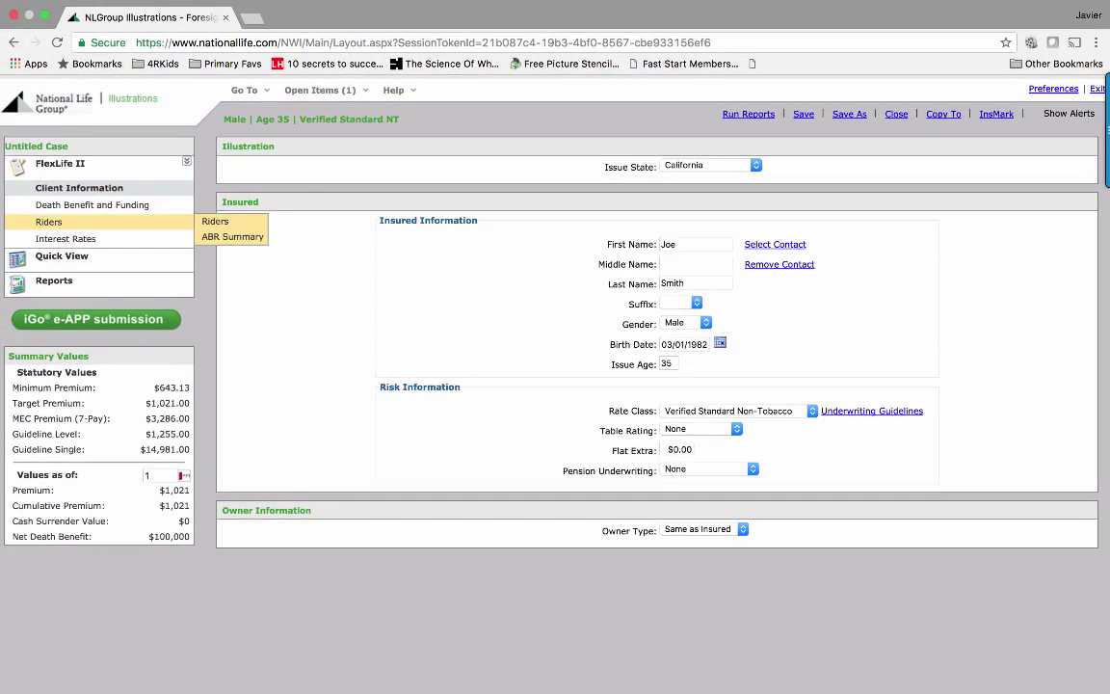
Step: In Death Benefit and Funding, set the face amount to $500,000 and the initial death benefit option to B (Increasing)
mouse_move(159, 205)
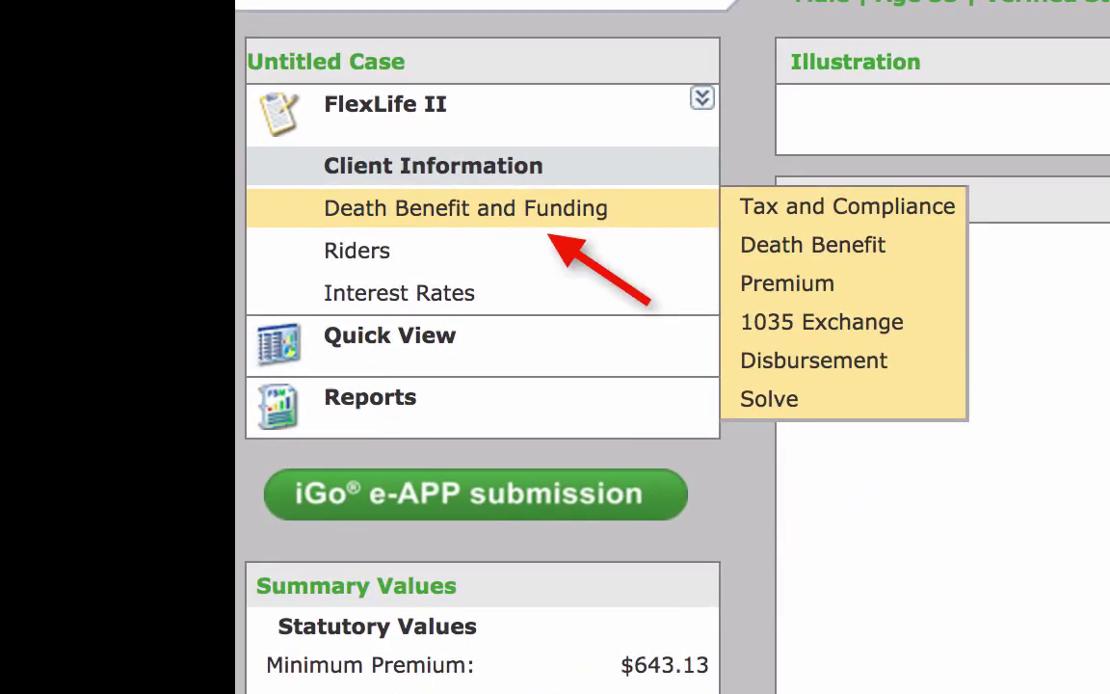
click(466, 208)
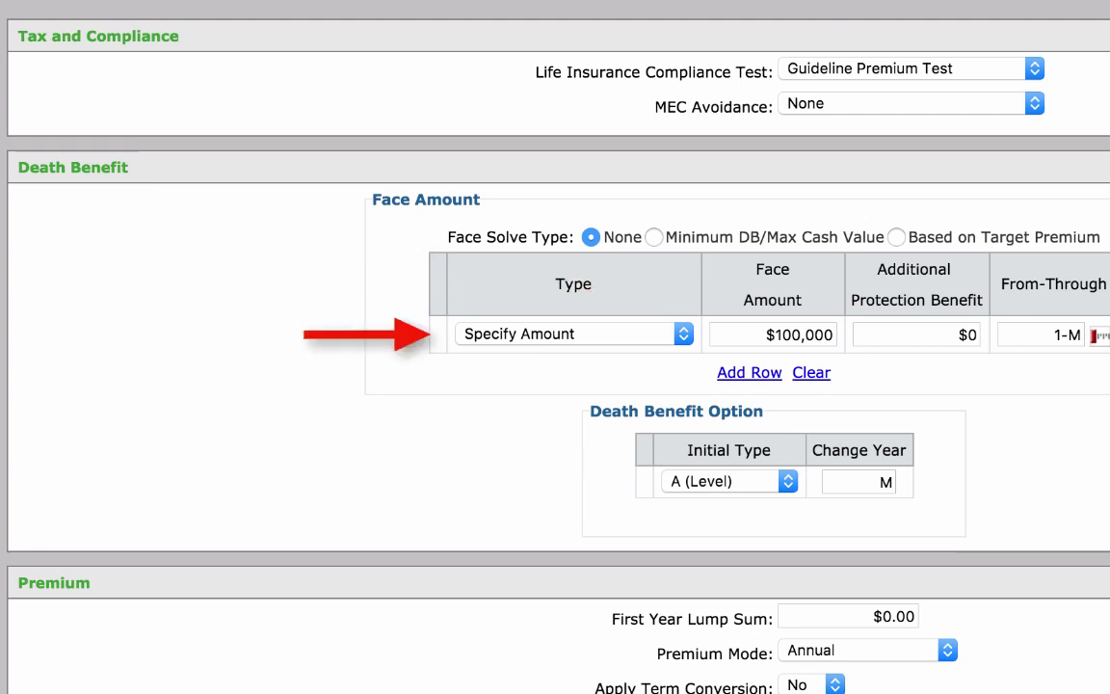
click(772, 334)
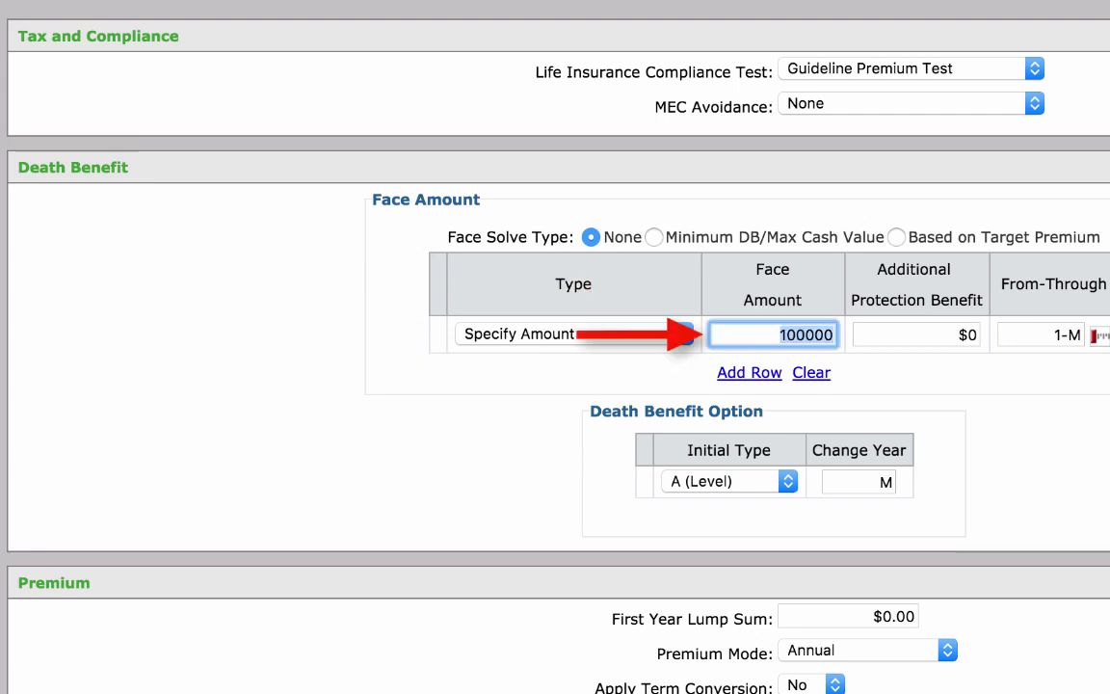
text(500000)
key(Return)
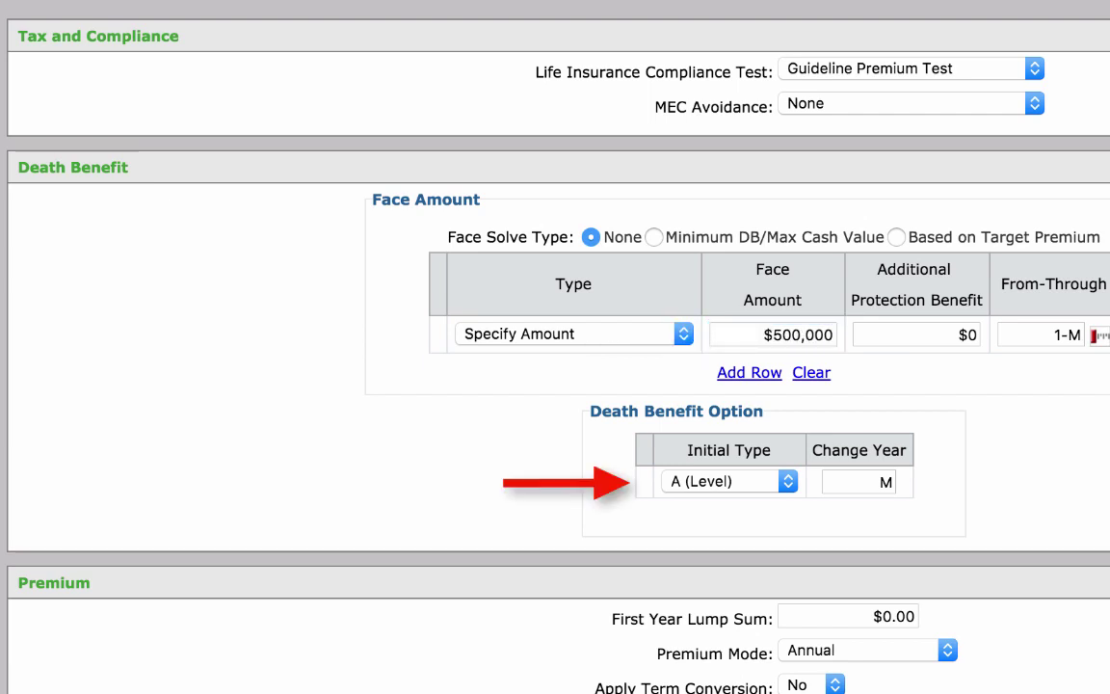
click(729, 481)
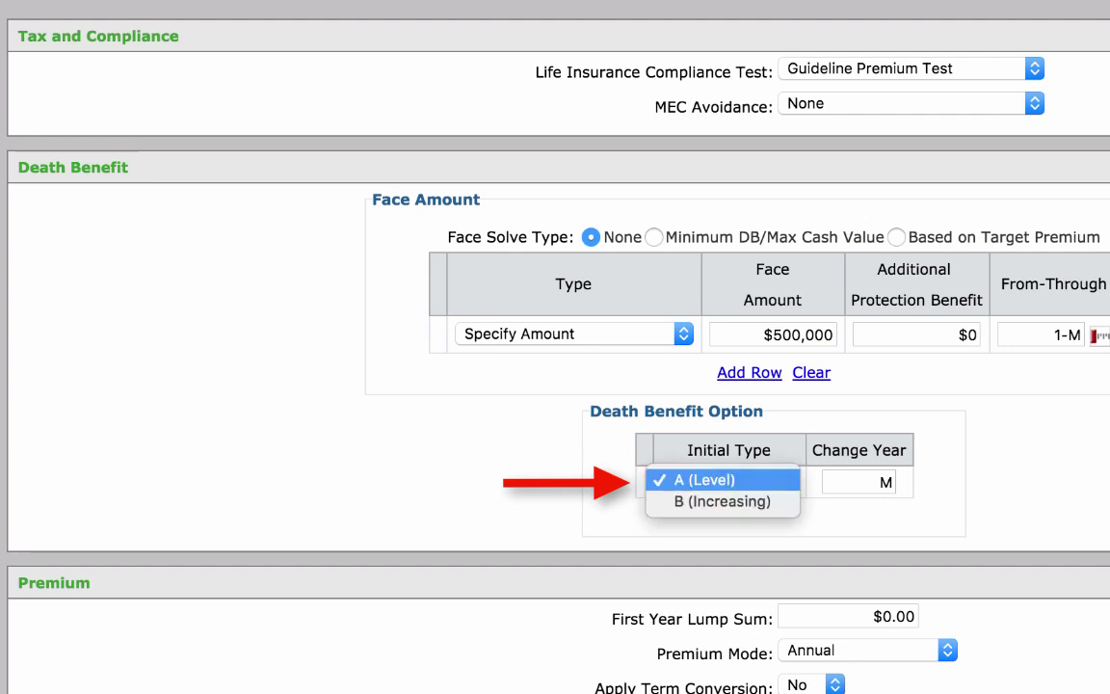
key(Return)
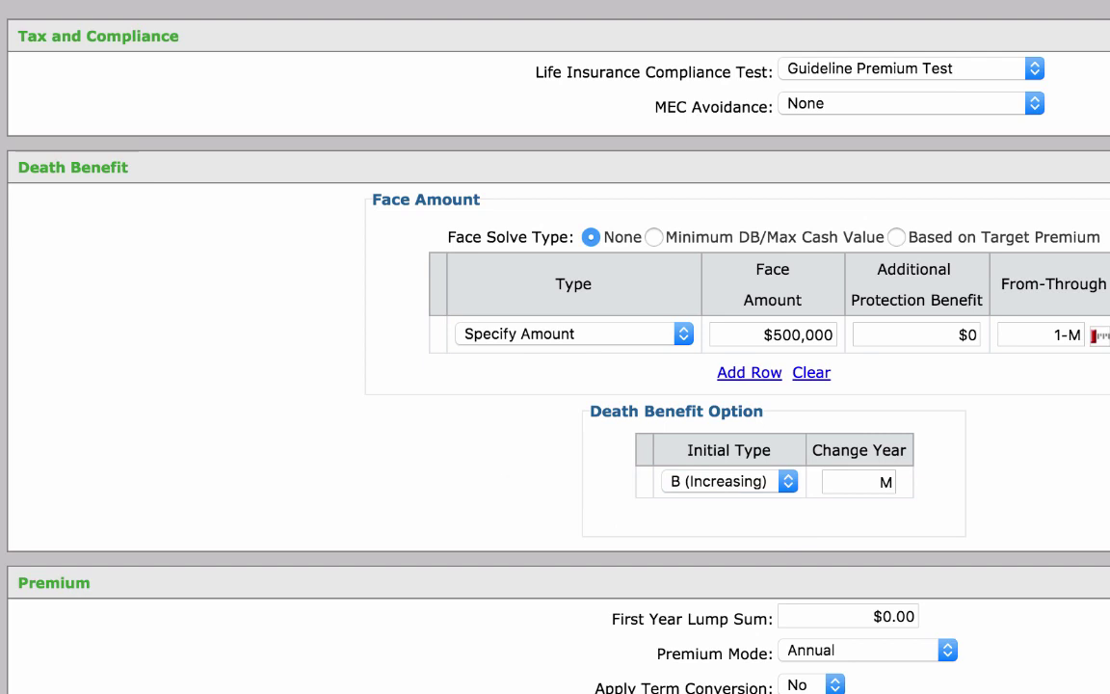
Step: Set the premium mode to Monthly (EFT)
scroll(555, 347, down, 5)
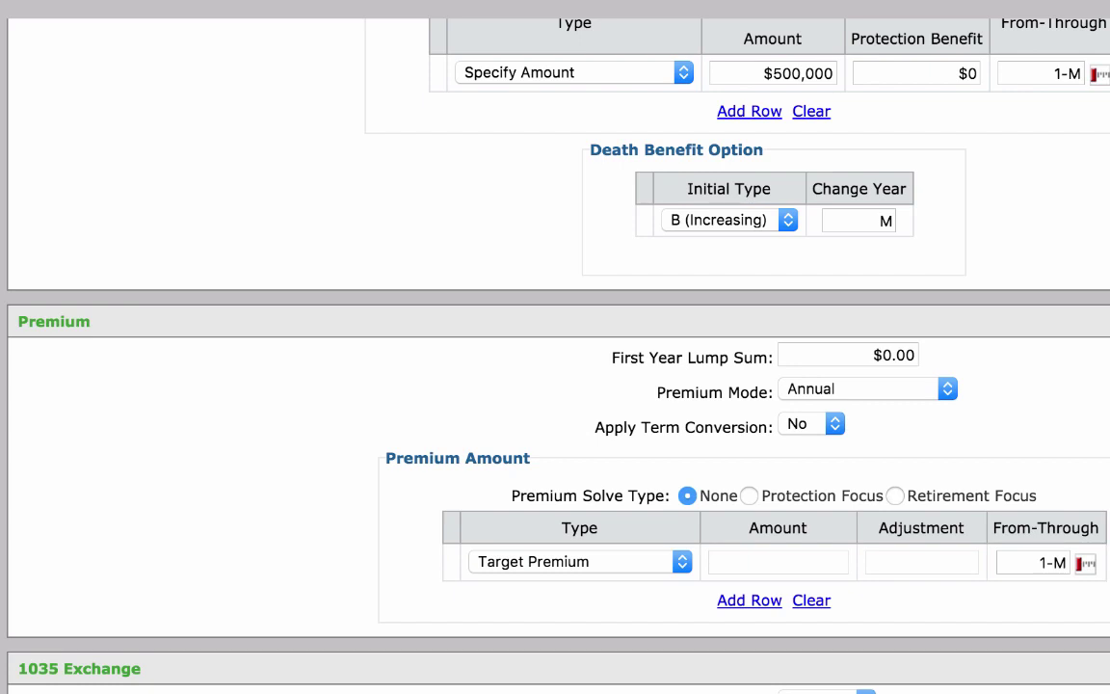
key(space)
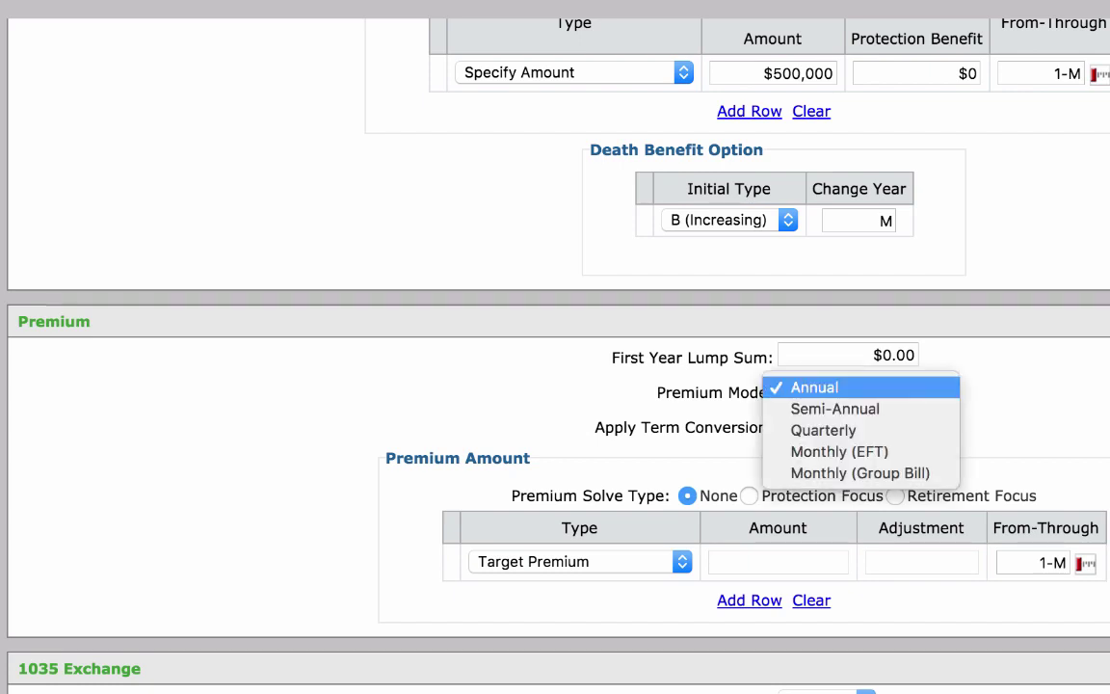
key(Down)
key(Down)
key(Down)
key(Return)
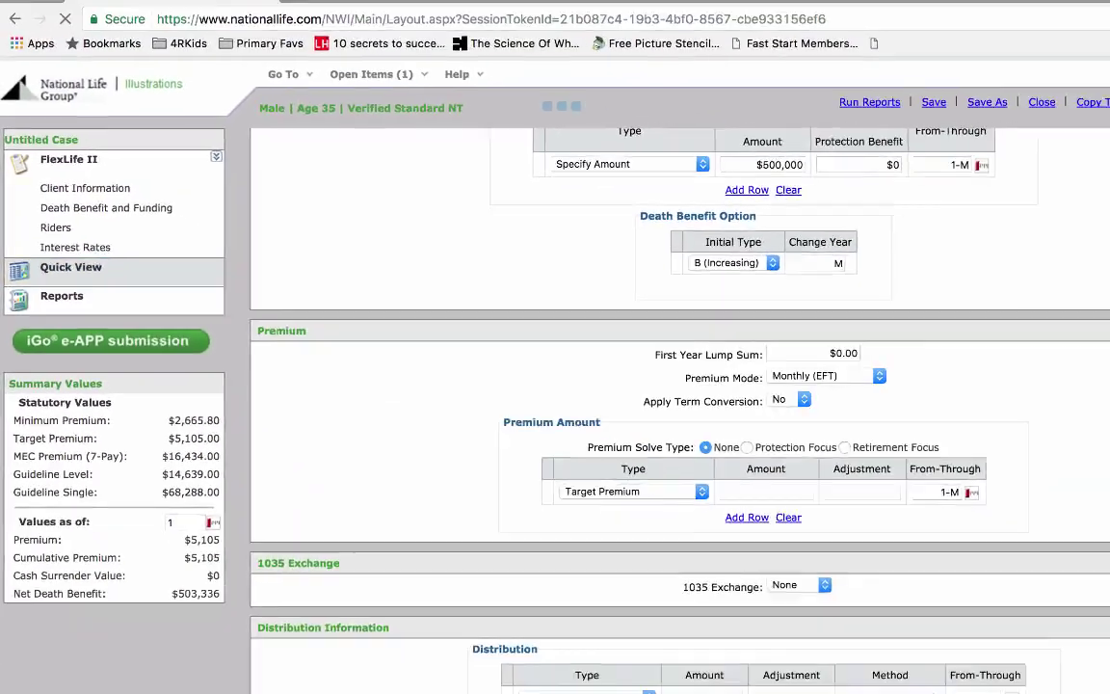
Step: Open the Quick View and examine the yearly planned premium, accumulated value, surrender value and net death benefit
click(143, 354)
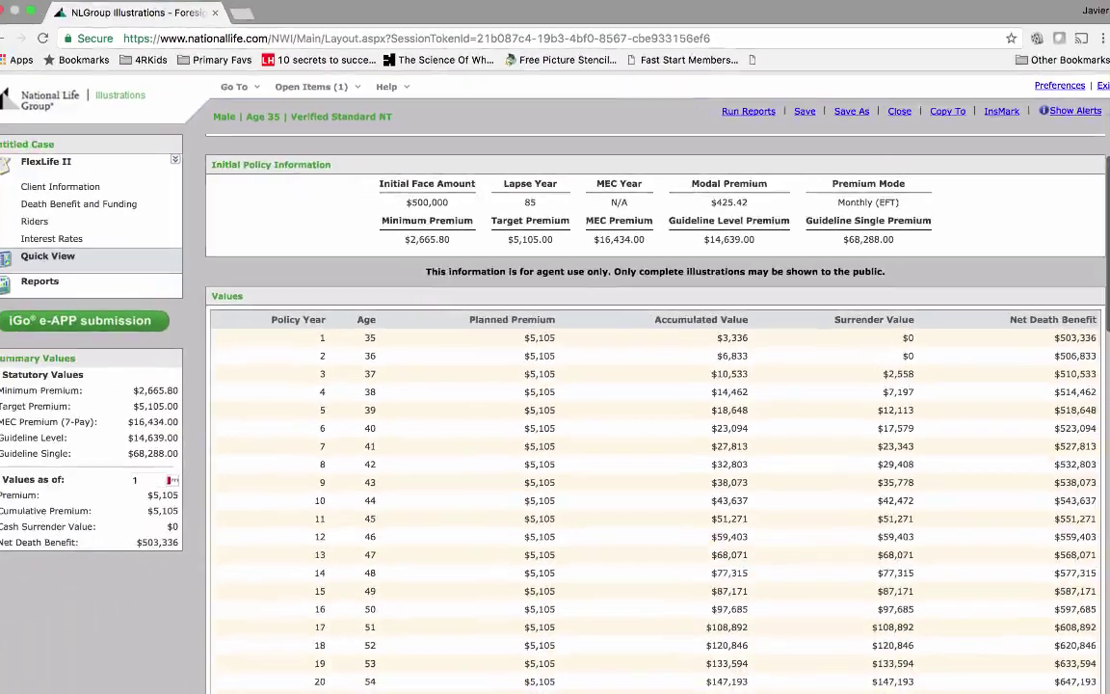
scroll(593, 373, down, 2)
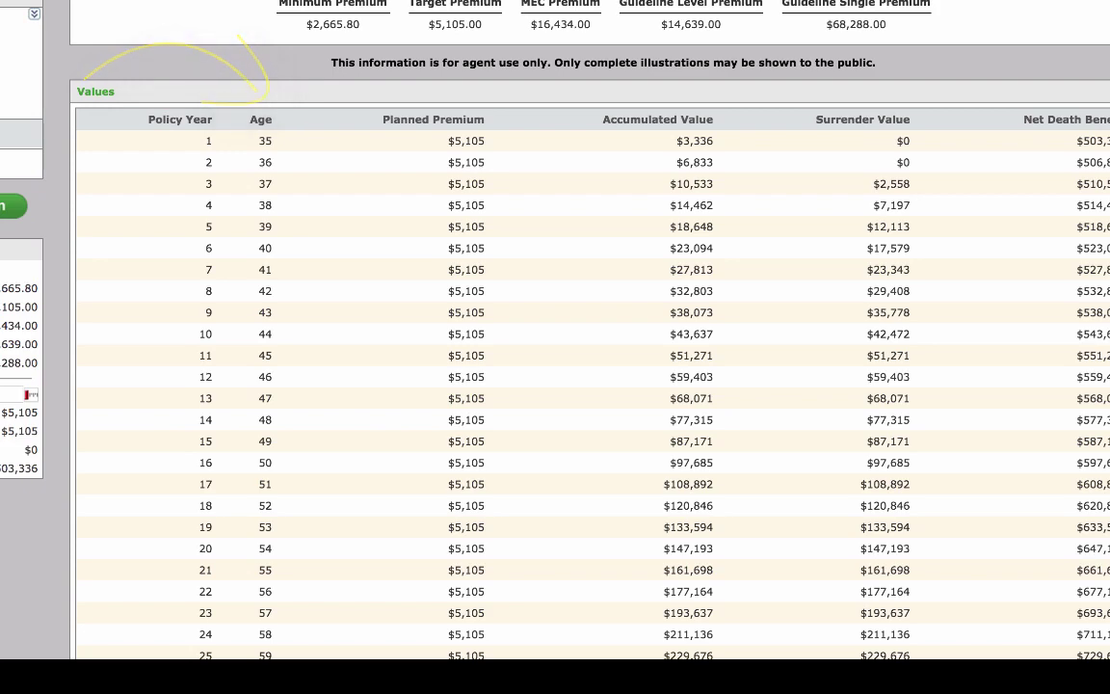
scroll(589, 347, up, 1)
scroll(589, 347, up, 1)
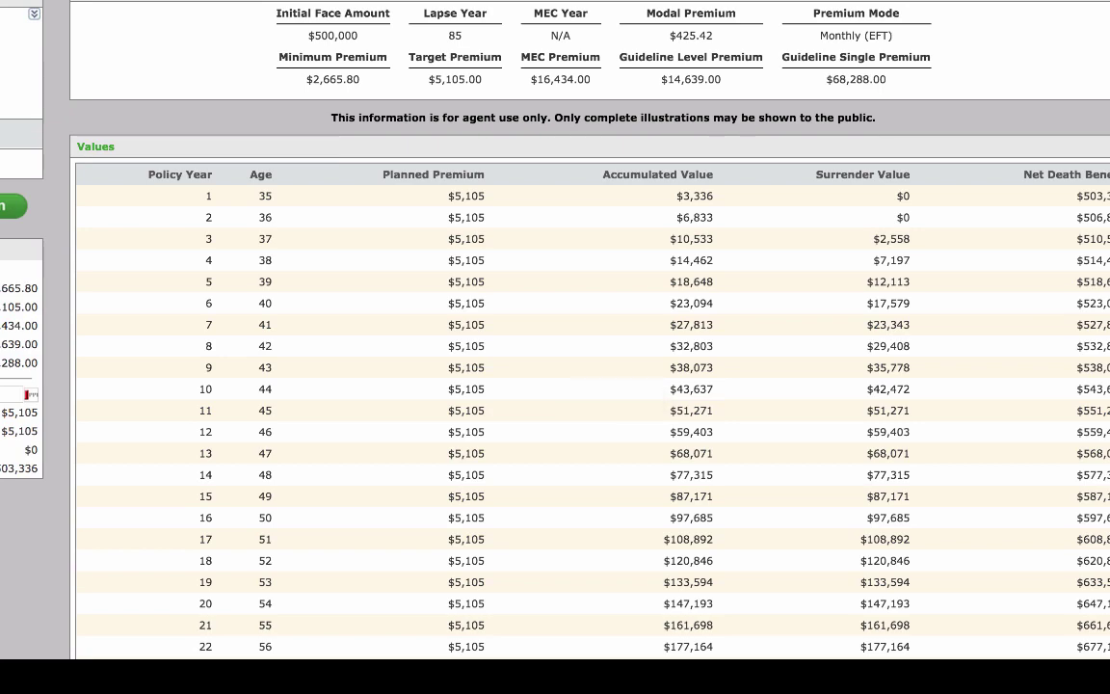
scroll(593, 386, down, 5)
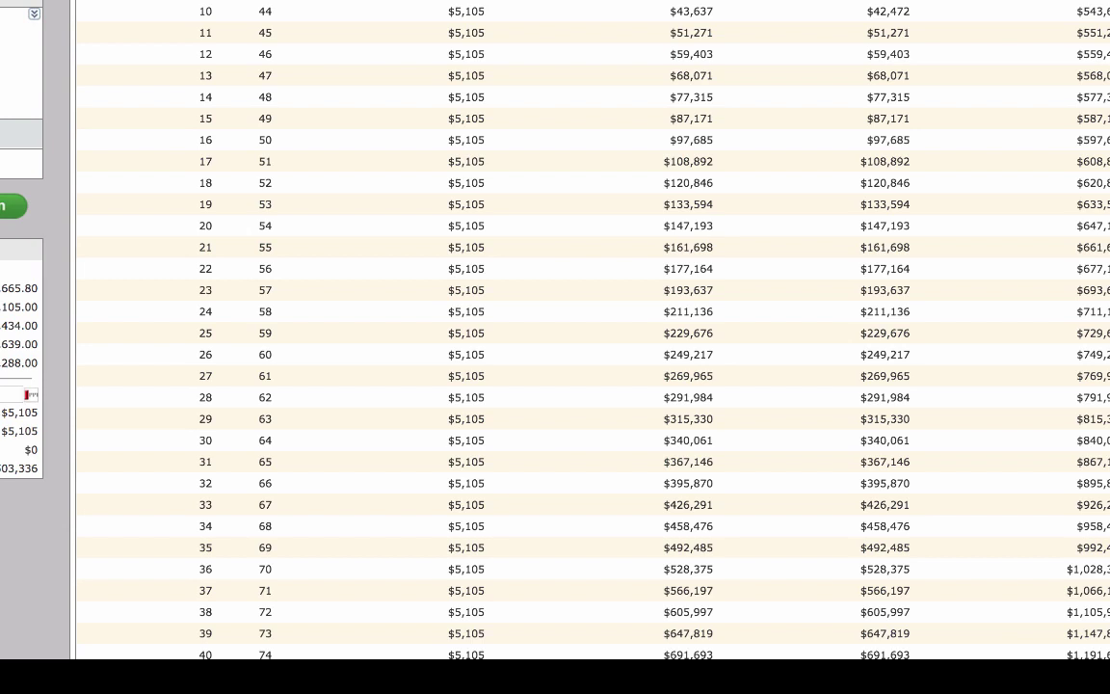
scroll(593, 328, down, 1)
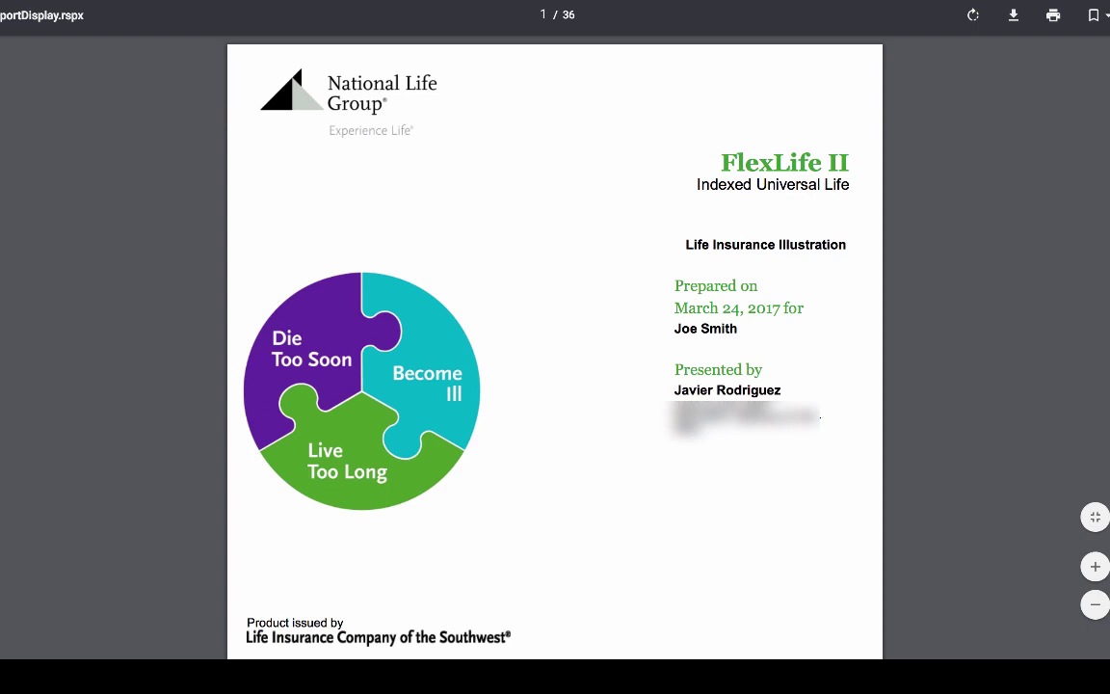
Step: Read through the FlexLife II illustration report from the cover to the Summary of Coverages, examining the product features, living benefits and benefits chart
key(Escape)
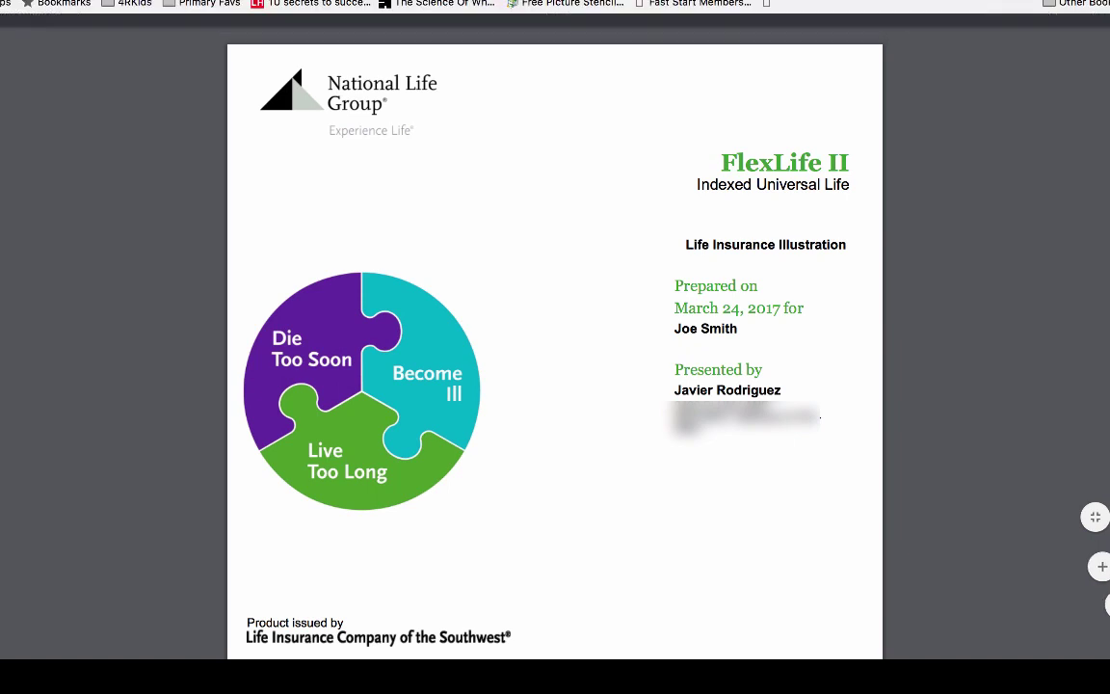
key(ctrl+shift+Tab)
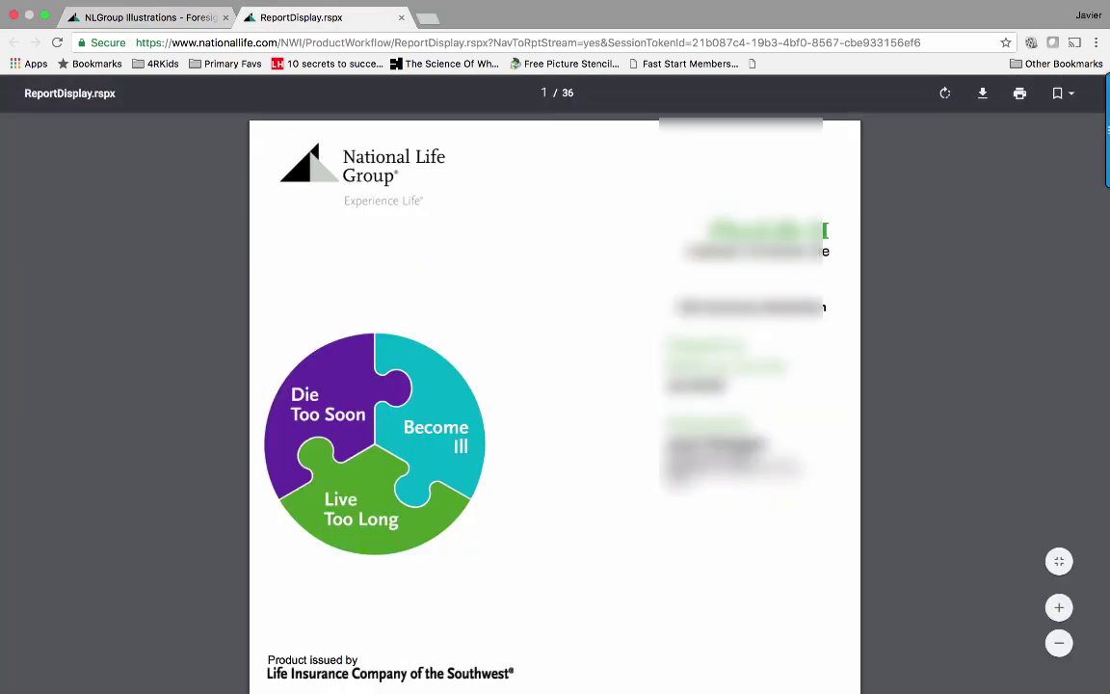
scroll(554, 405, down, 10)
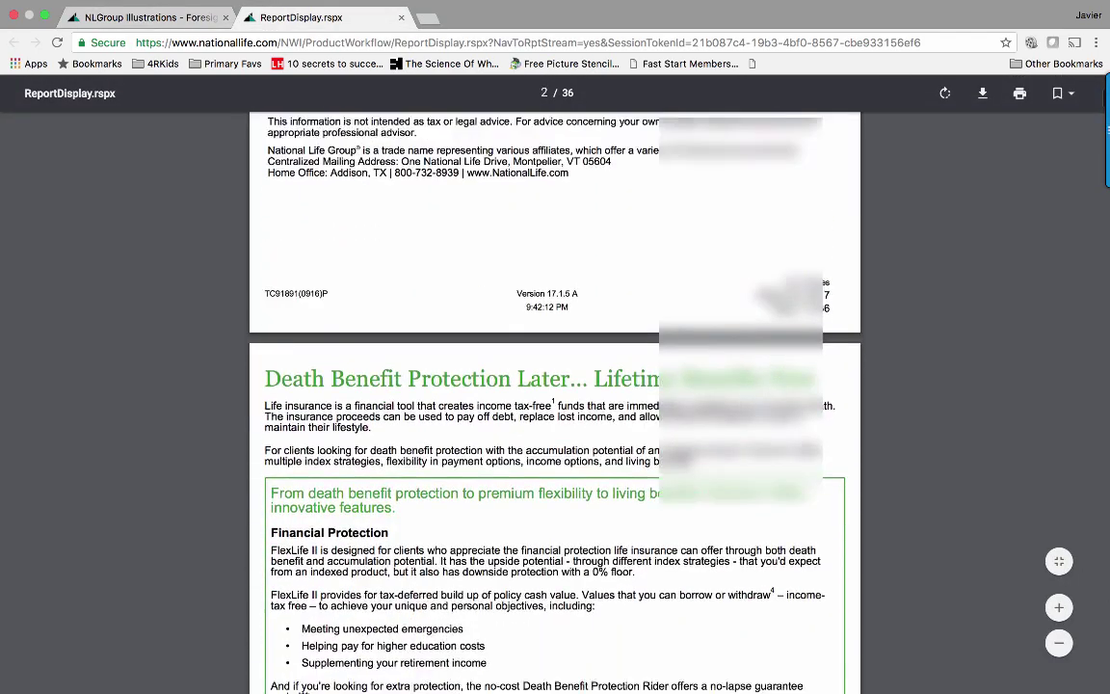
scroll(554, 405, down, 2)
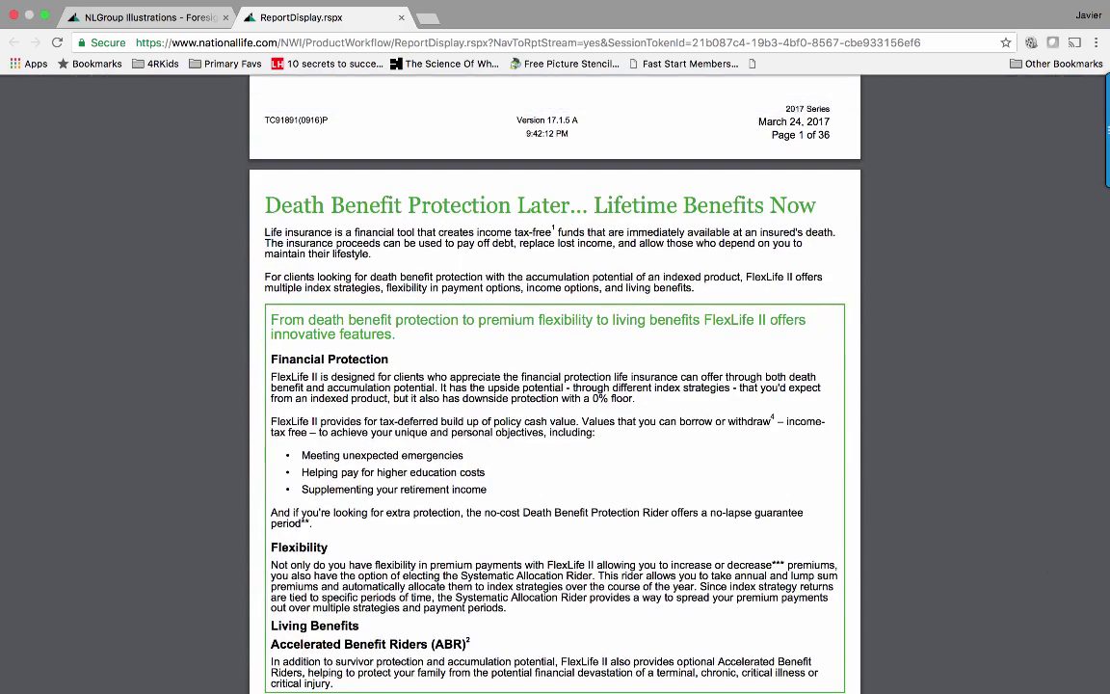
scroll(554, 385, down, 6)
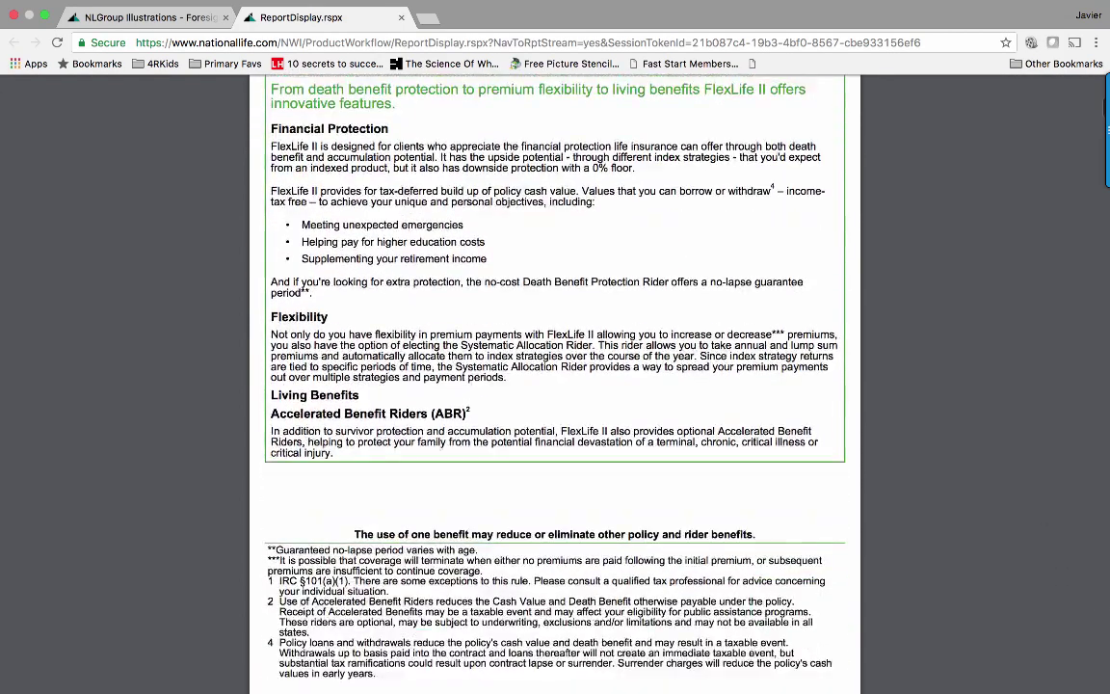
scroll(554, 386, down, 2)
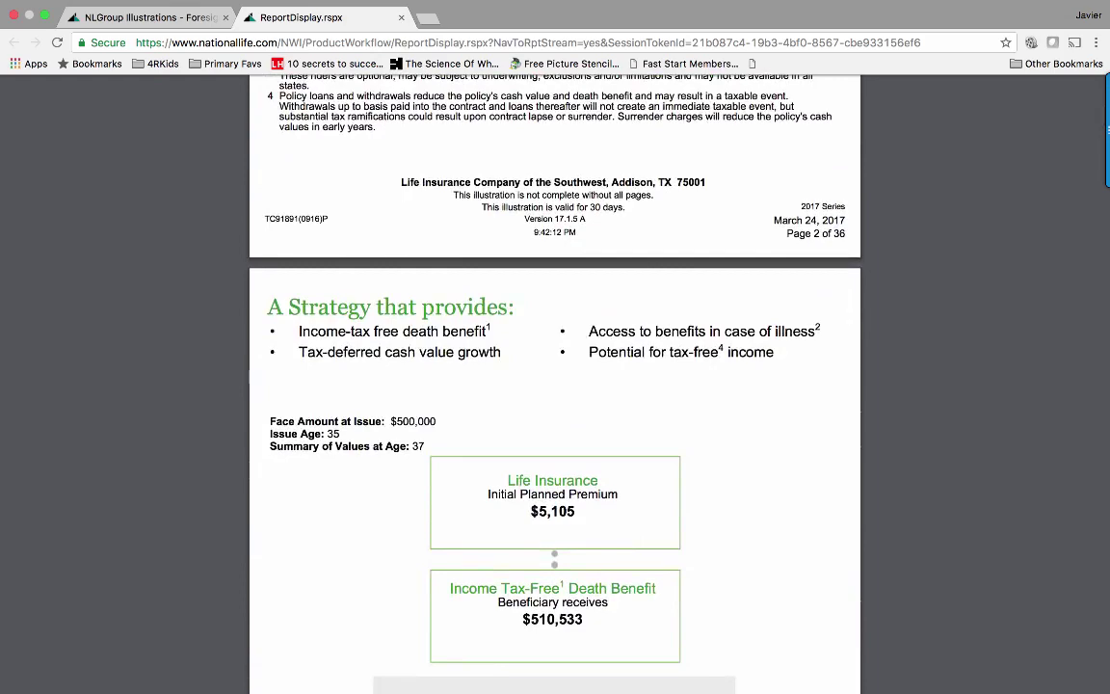
scroll(555, 385, down, 1)
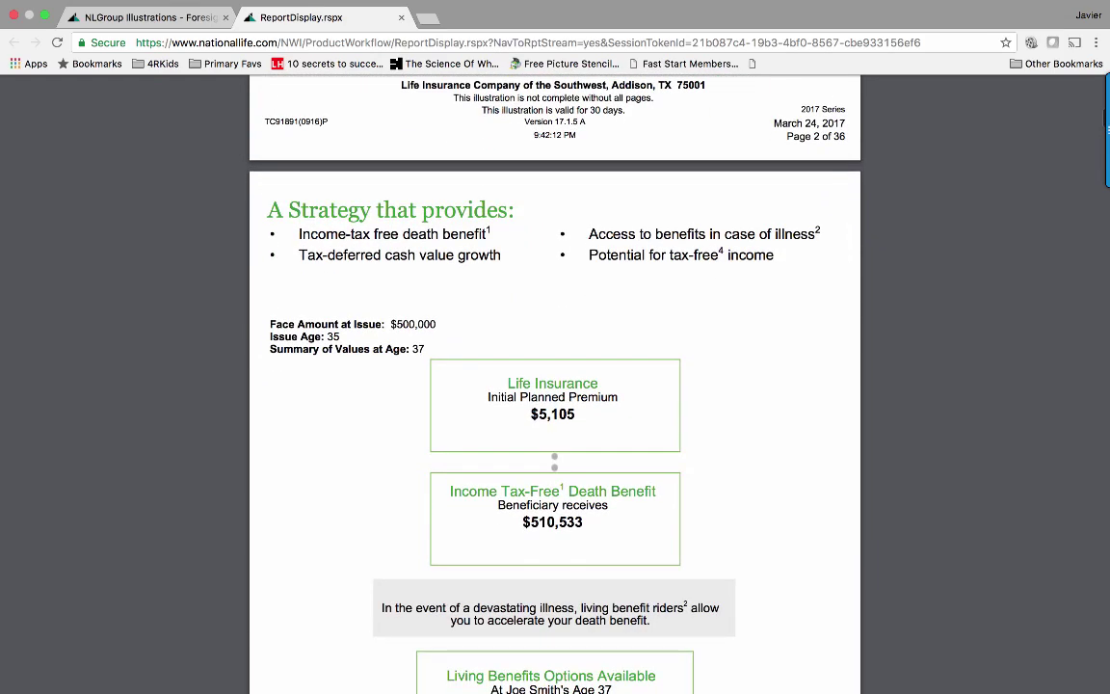
scroll(554, 386, down, 6)
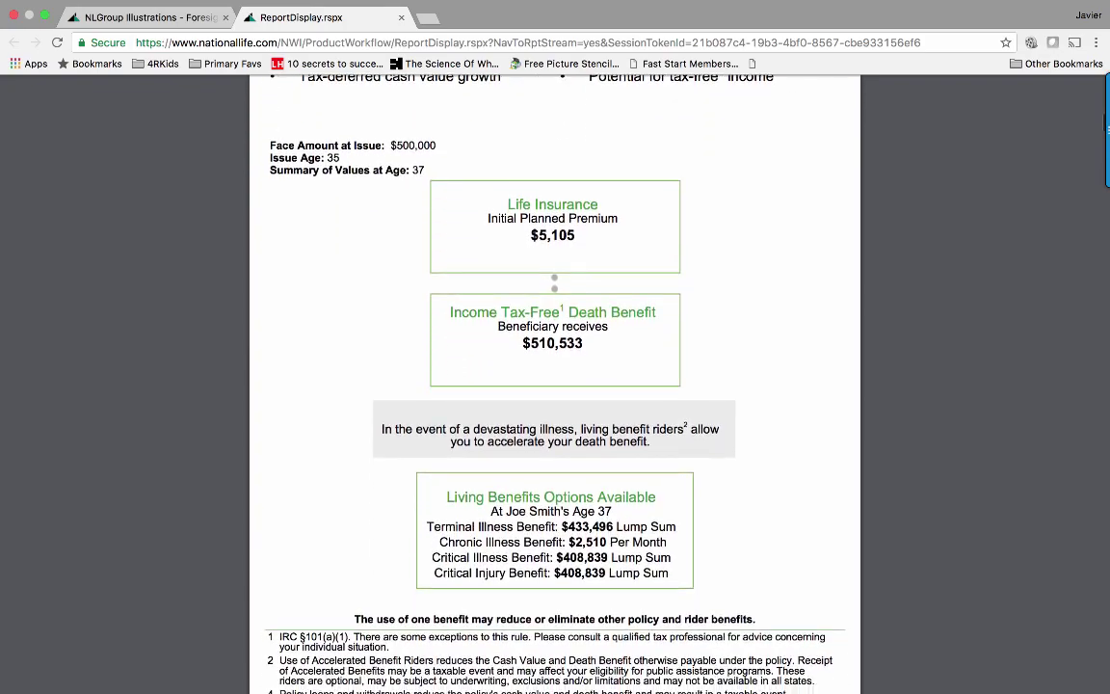
scroll(554, 385, down, 5)
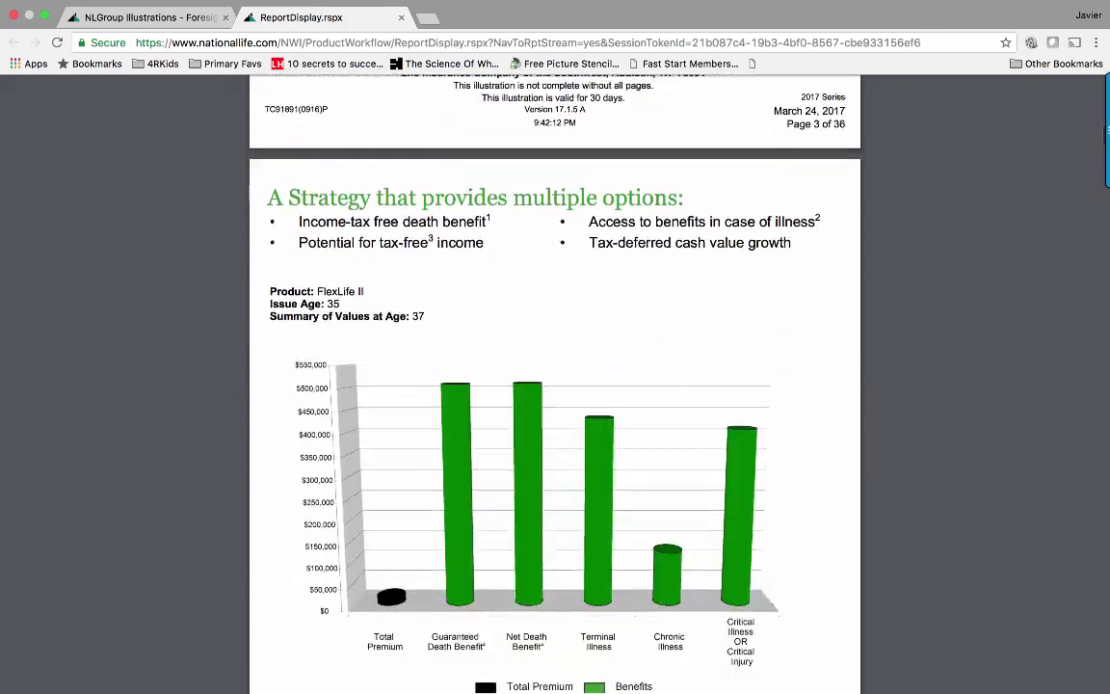
scroll(555, 386, down, 5)
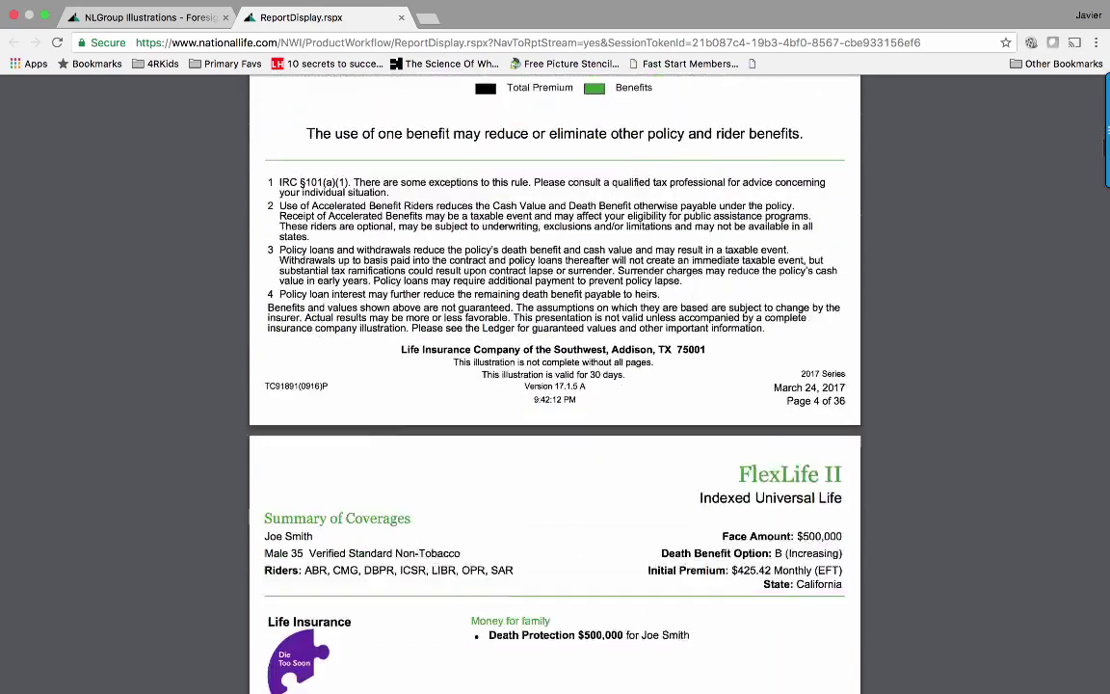
scroll(555, 386, down, 3)
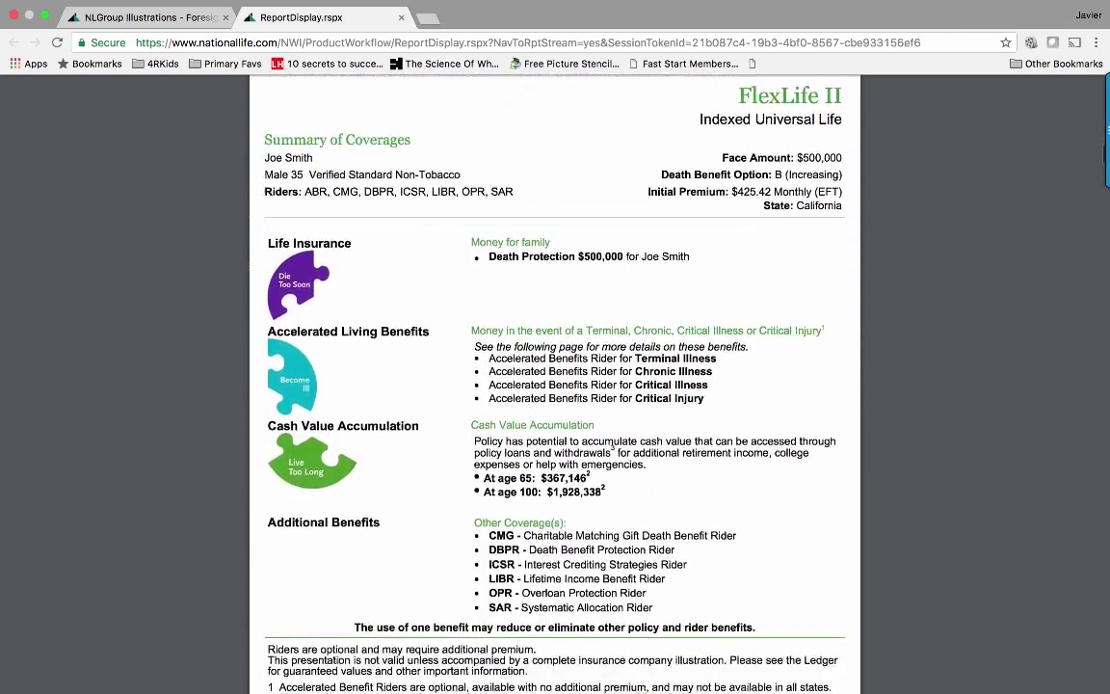